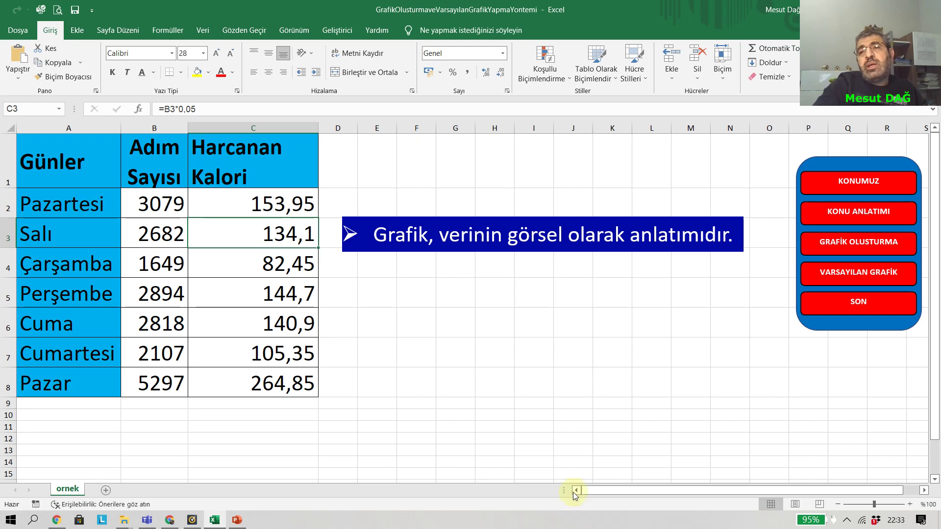
- Hide the blue 'Grafik, verinin görsel olarak anlatımıdır.' box so the weekday table is unobstructed
left_click(552, 236)
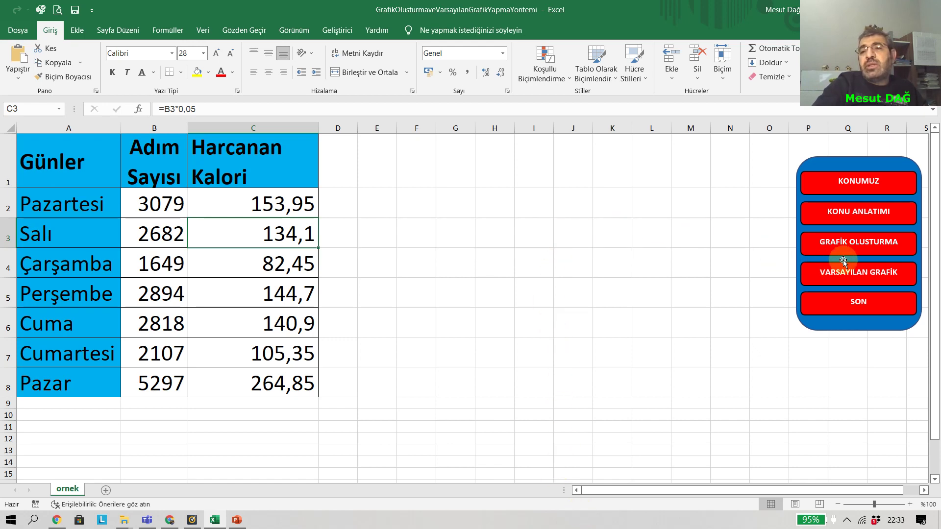
left_click(846, 243)
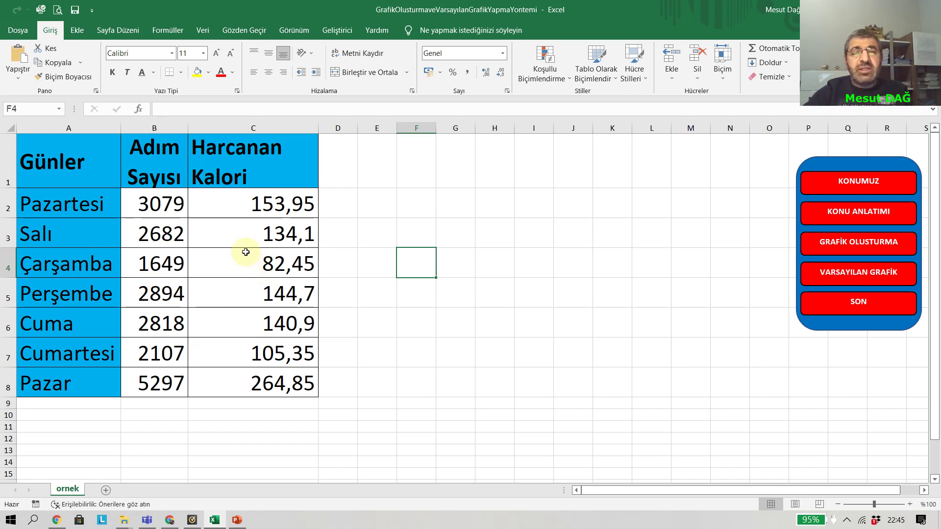
left_click(214, 232)
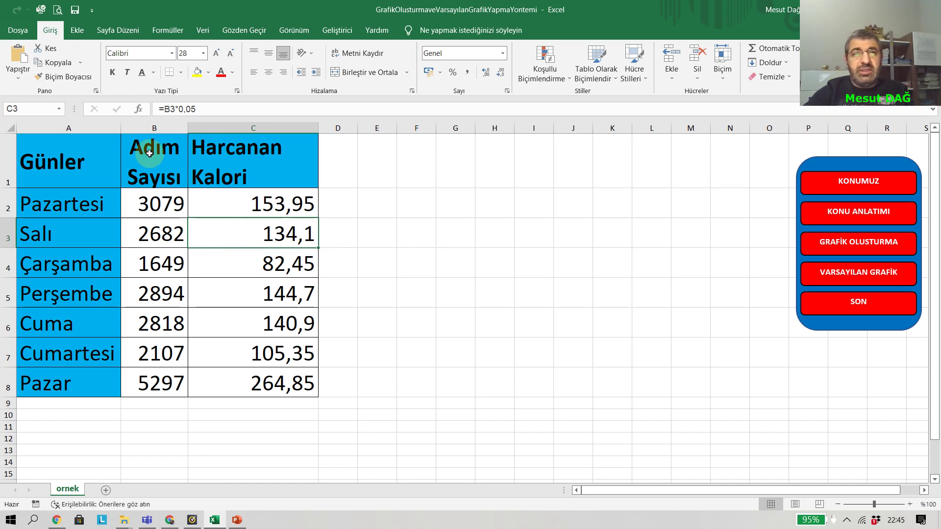
left_click(76, 31)
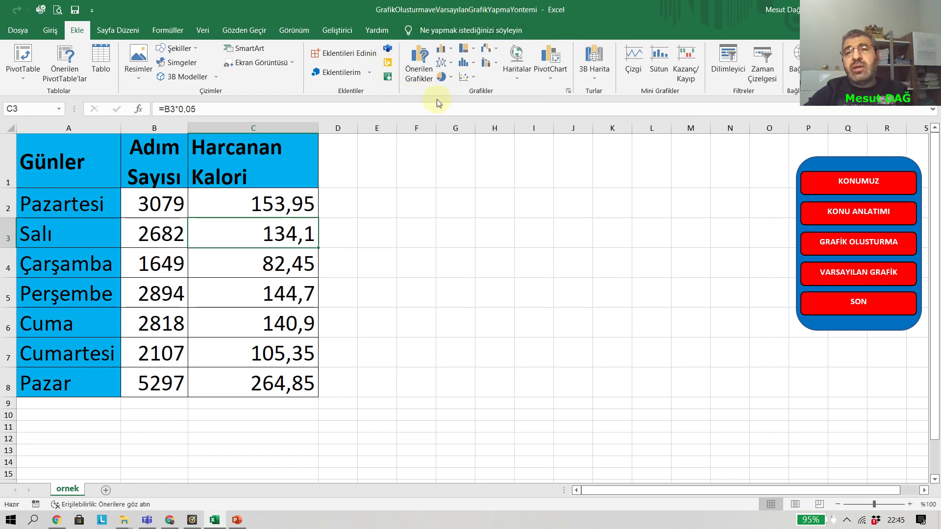
left_click(497, 65)
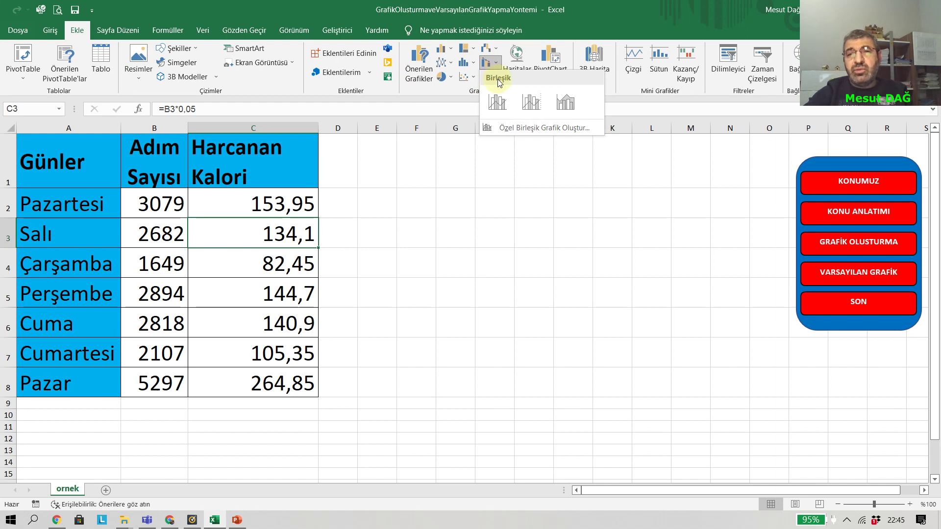
left_click(530, 106)
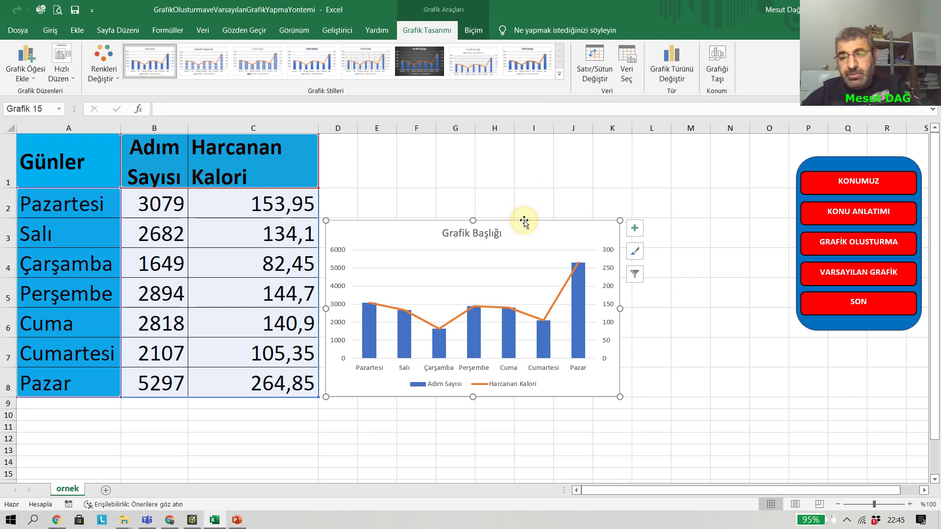
key("Delete")
left_click(482, 269)
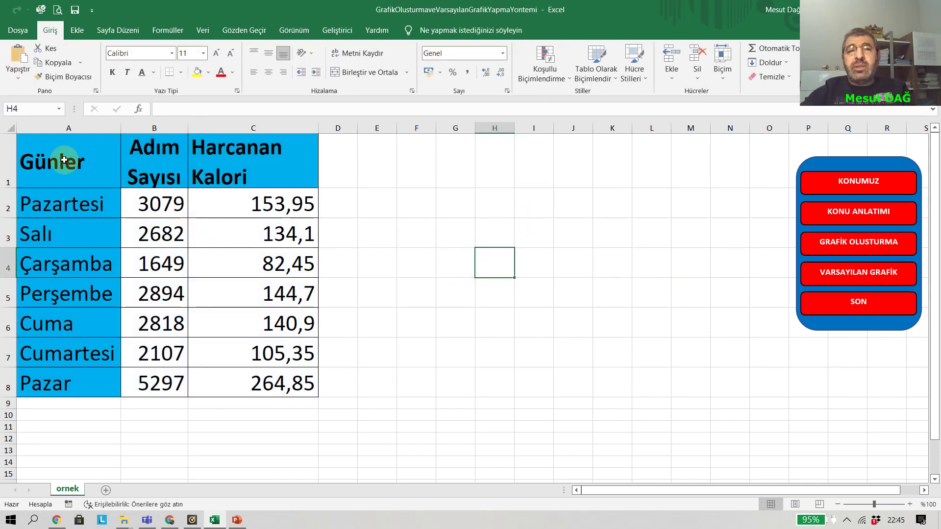
left_click(40, 159)
left_click_drag(127, 180, 273, 374)
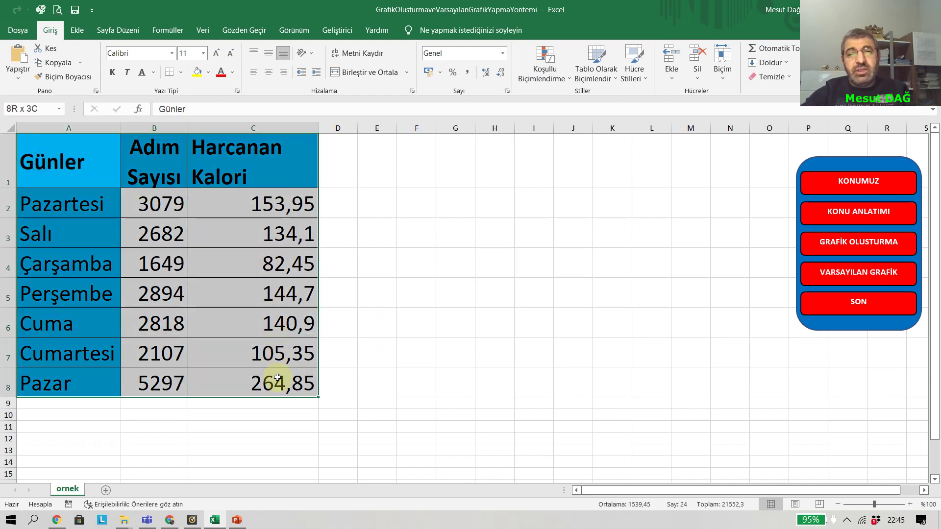
left_click(77, 31)
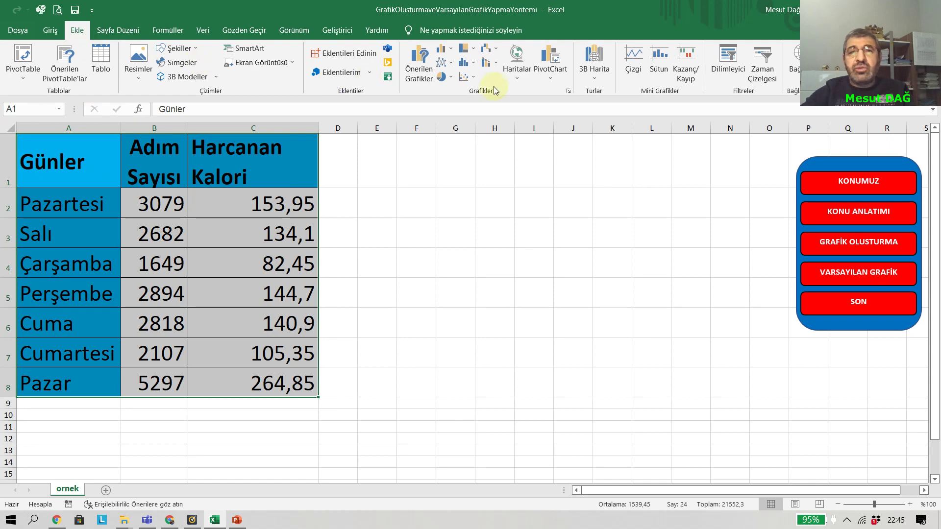
left_click(486, 62)
left_click(534, 103)
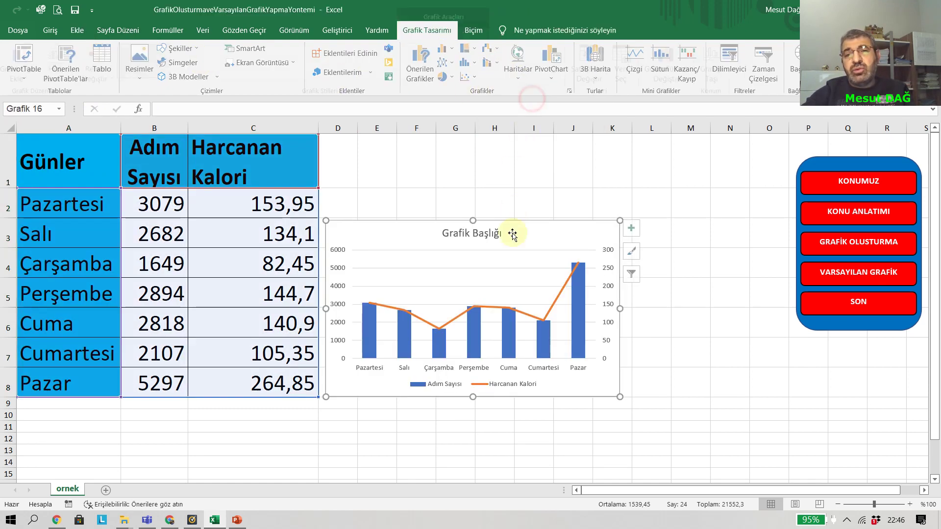
left_click(686, 208)
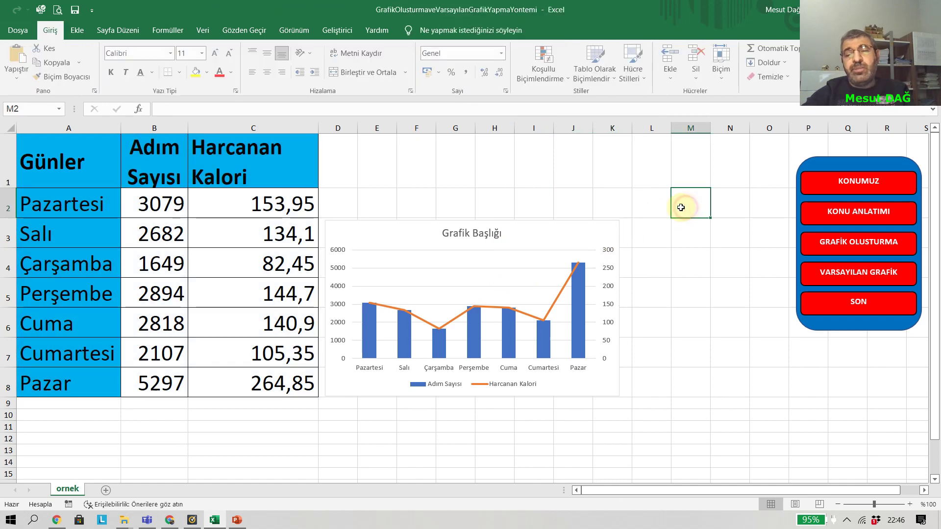
left_click(492, 223)
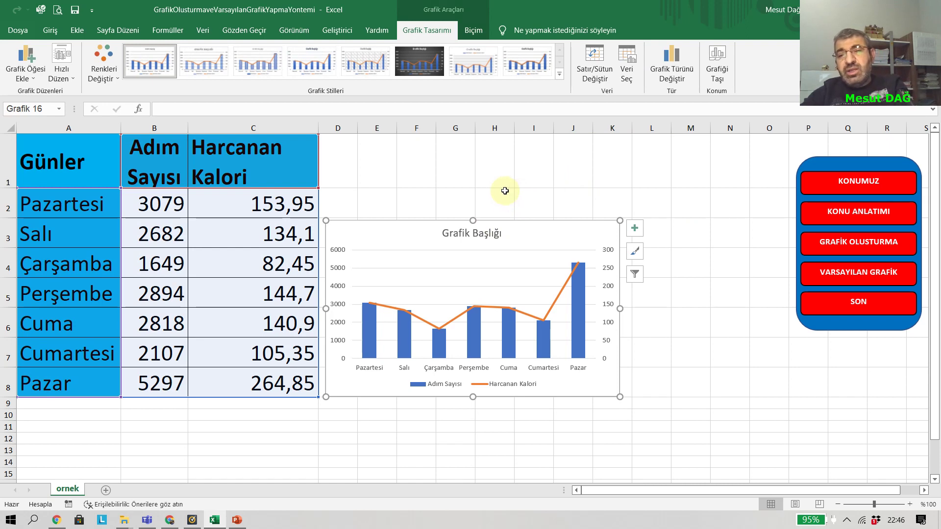
key("Delete")
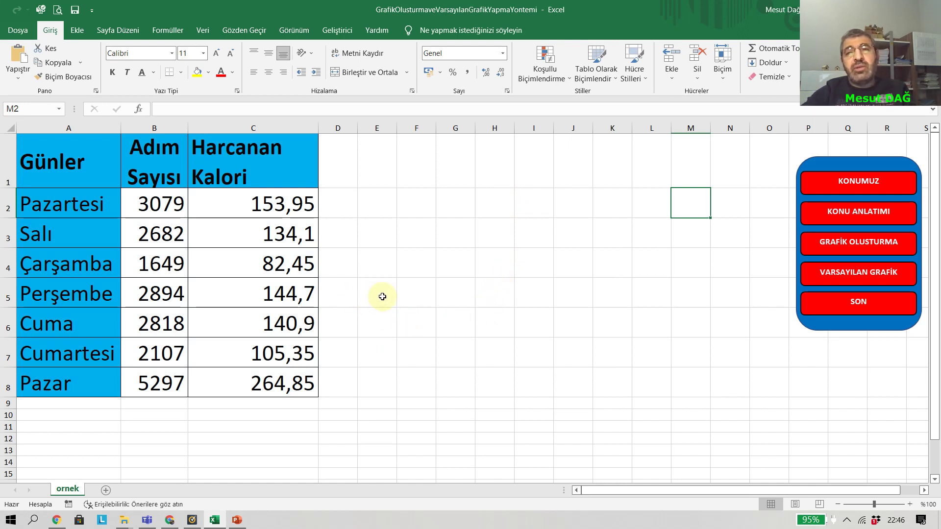
- Chart A1:C8 as a default clustered column chart with Alt+F1 and place it beside the table
mouse_move(37, 164)
left_mouse_down()
mouse_move(267, 345)
mouse_move(267, 382)
left_mouse_up()
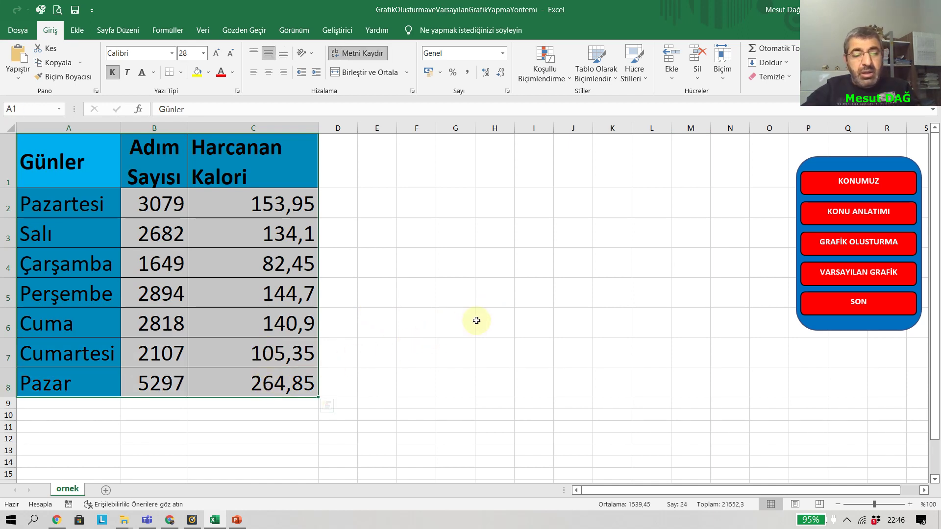
key("alt+F1")
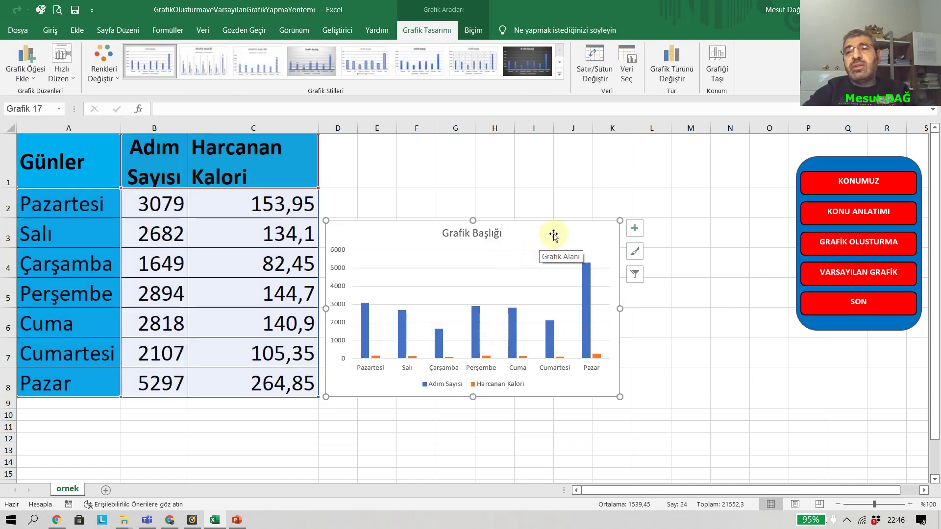
left_click_drag(552, 223, 585, 194)
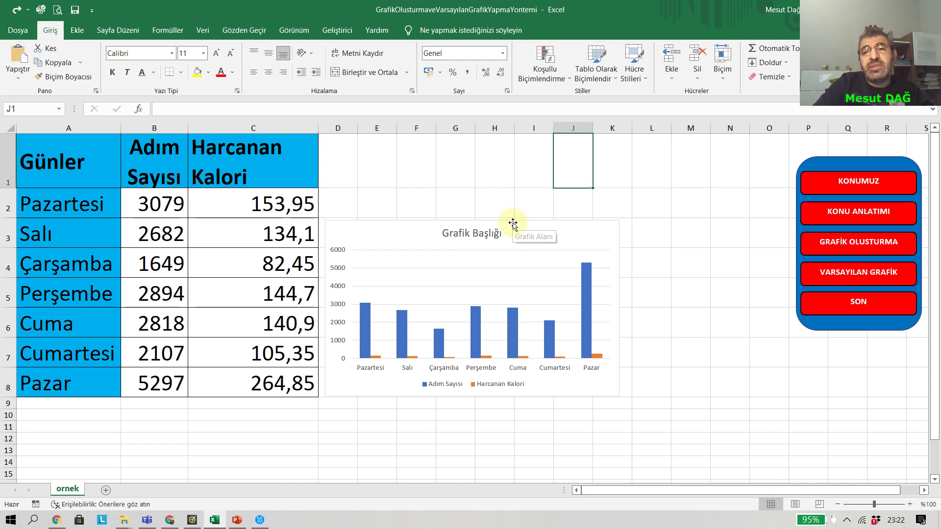
- Set 100% Stacked Bar as the default chart type, leaving the column chart unchanged
left_click(512, 223)
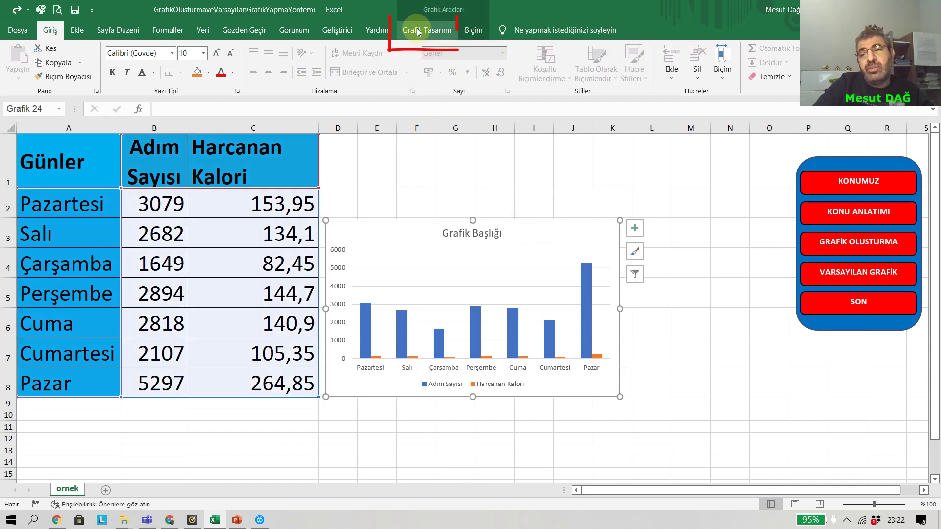
left_click(418, 31)
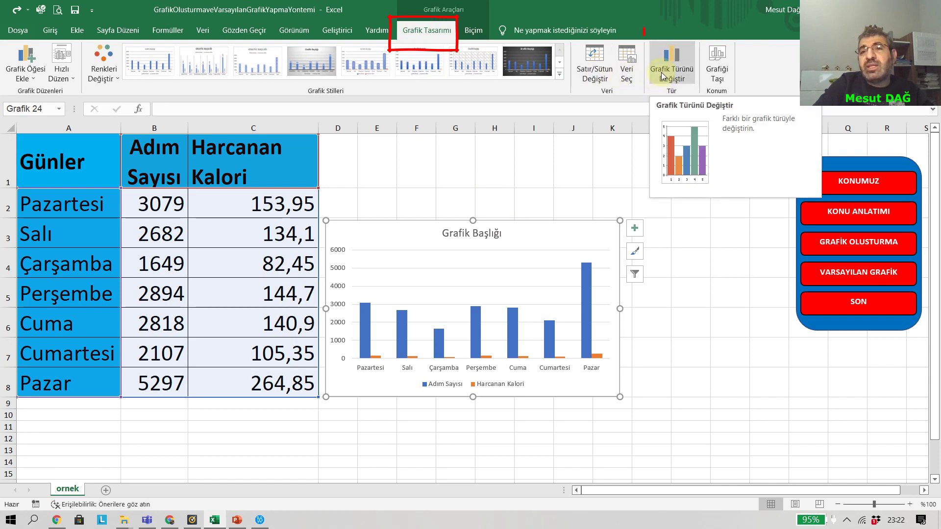
left_click(680, 71)
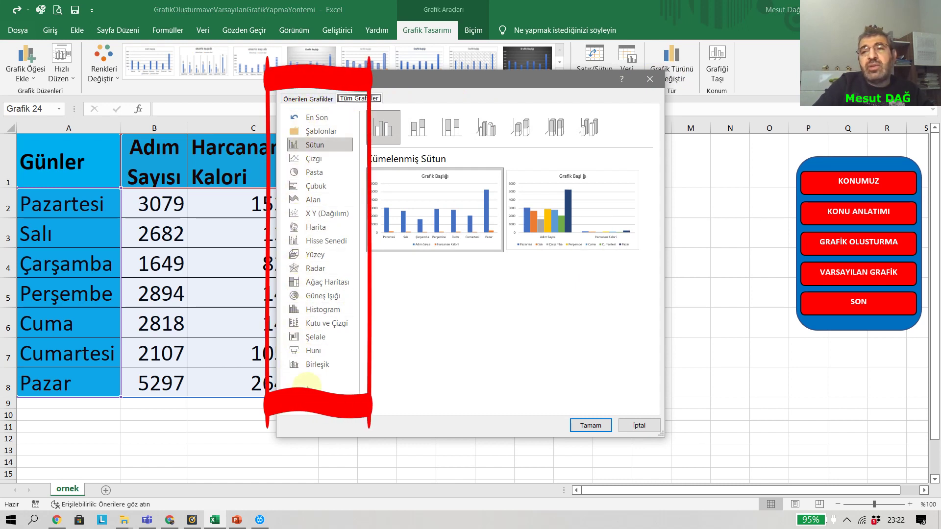
left_click(316, 187)
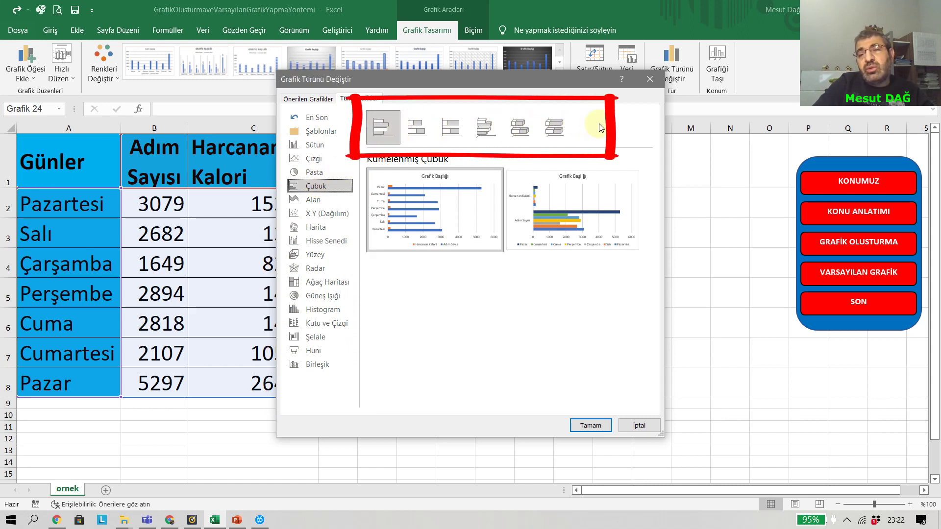
right_click(450, 130)
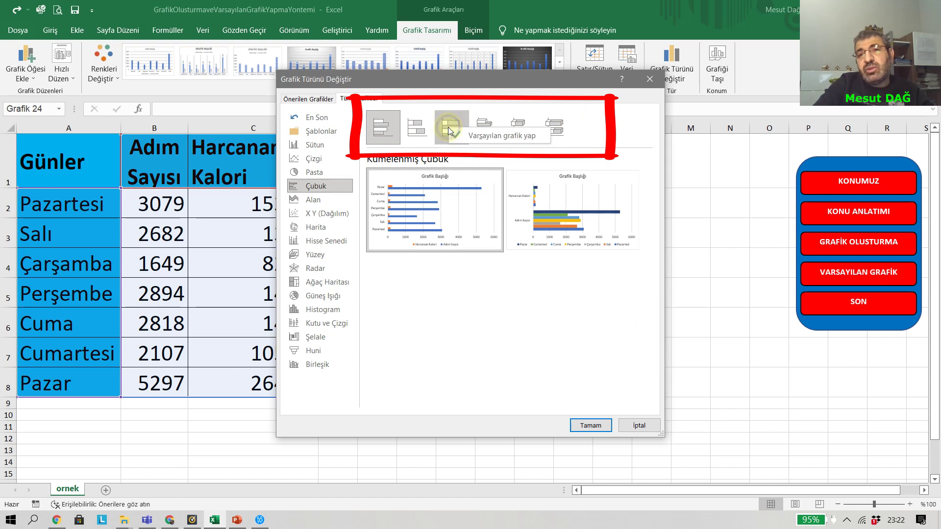
left_click(481, 135)
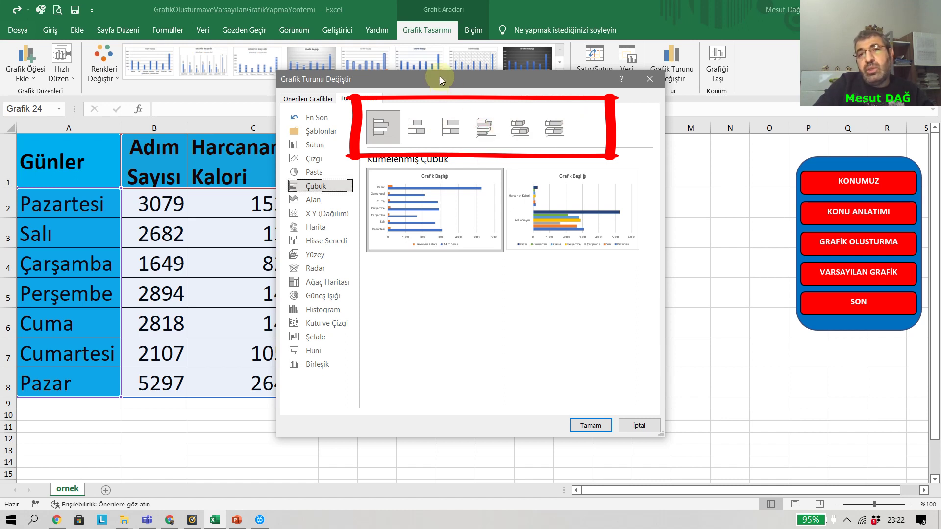
left_click_drag(432, 79, 659, 82)
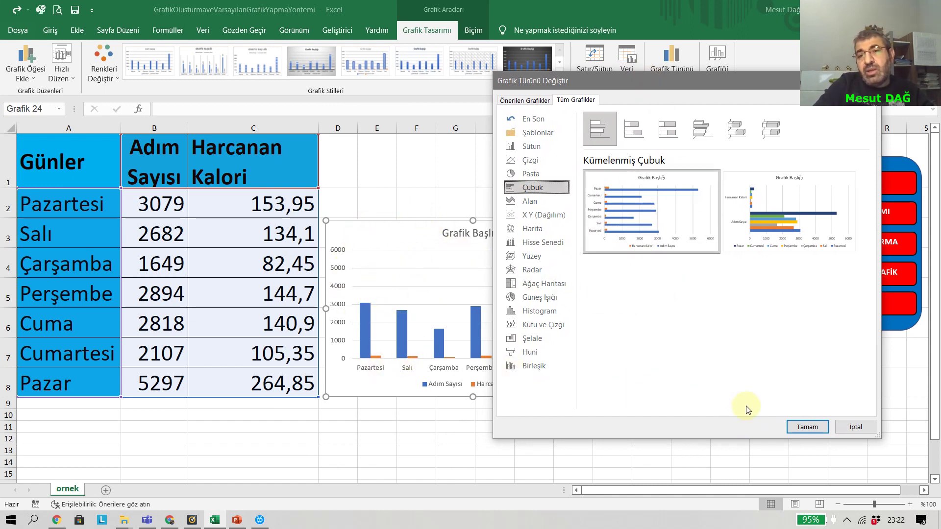
left_click(854, 429)
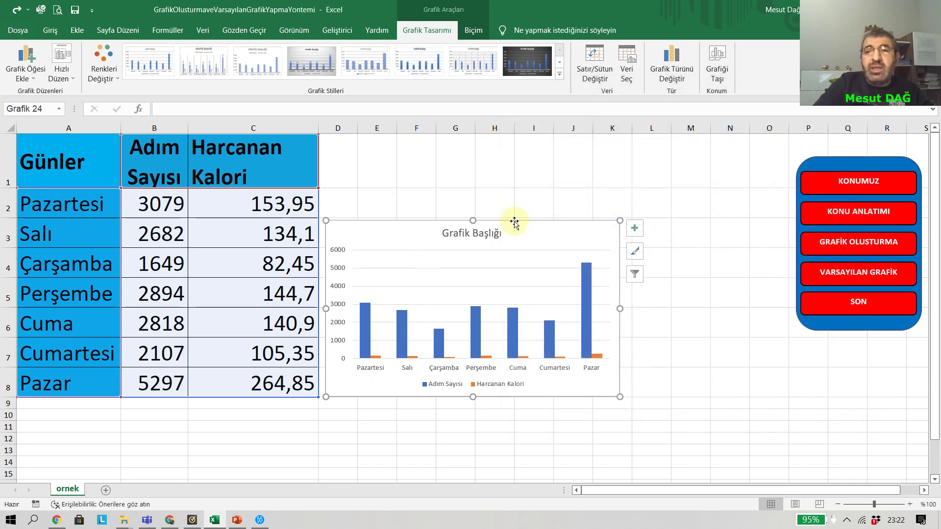
- Replace the column chart with a quick Alt+F1 chart, which now appears as 100% stacked bar
key("Delete")
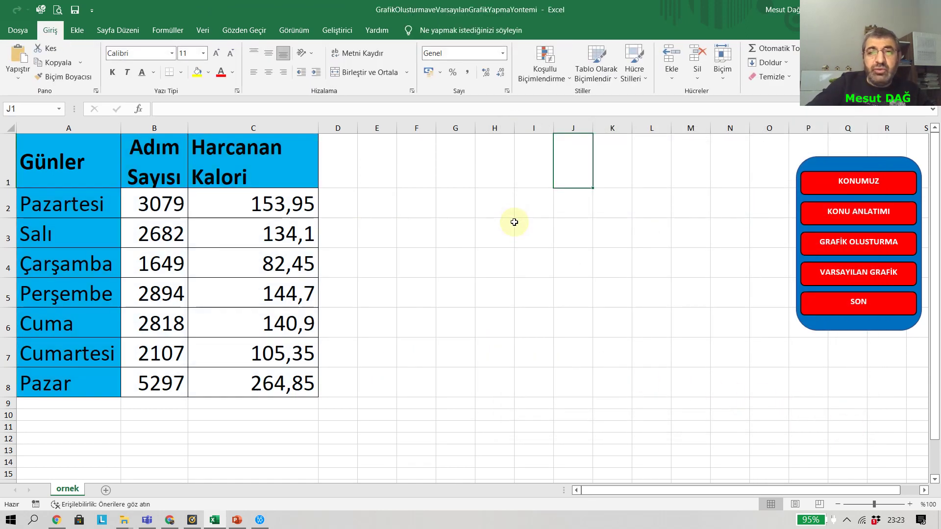
left_click(239, 226)
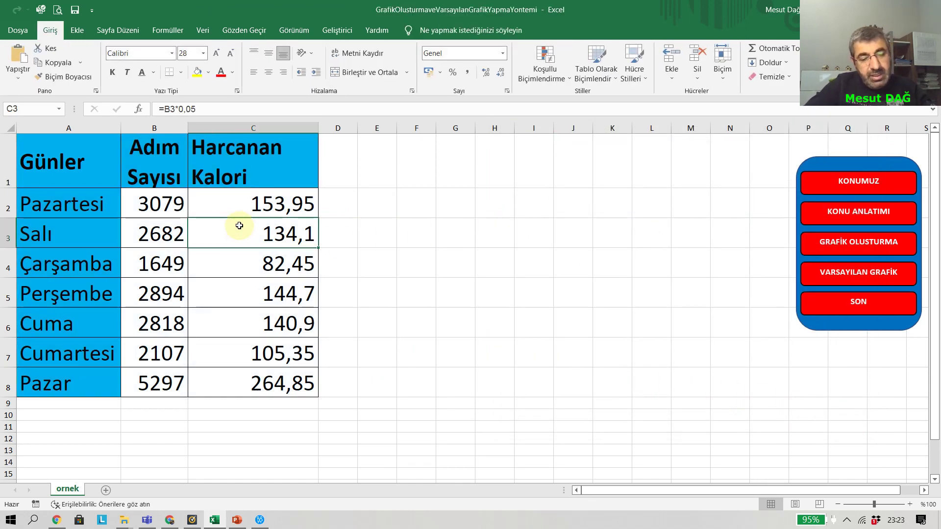
key("alt+F1")
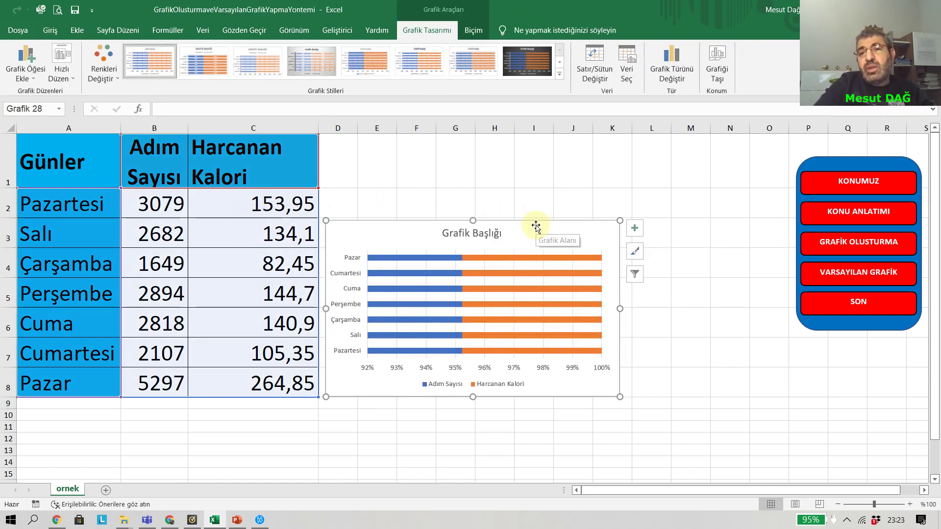
left_click(530, 200)
left_click(545, 225)
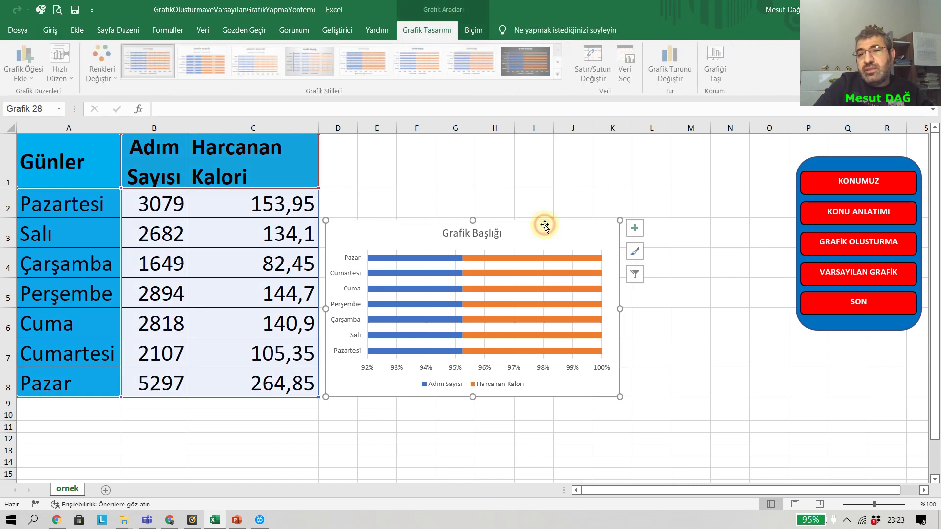
- Make Line with Markers the default chart type, then delete the test bar chart
right_click(546, 223)
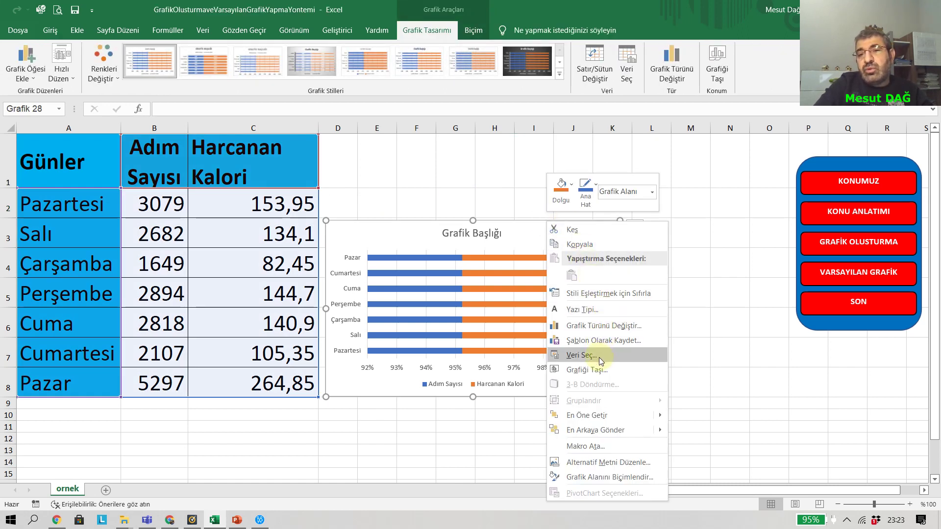
left_click(604, 327)
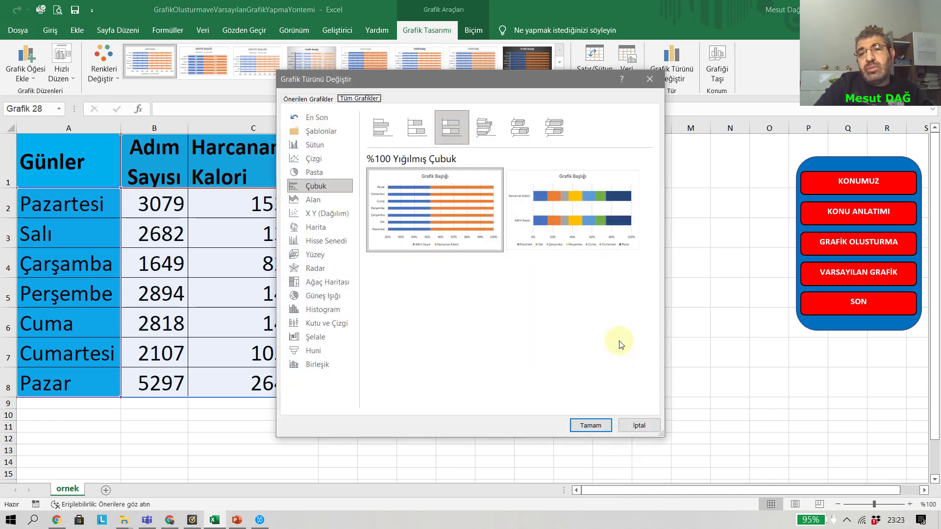
left_click(316, 158)
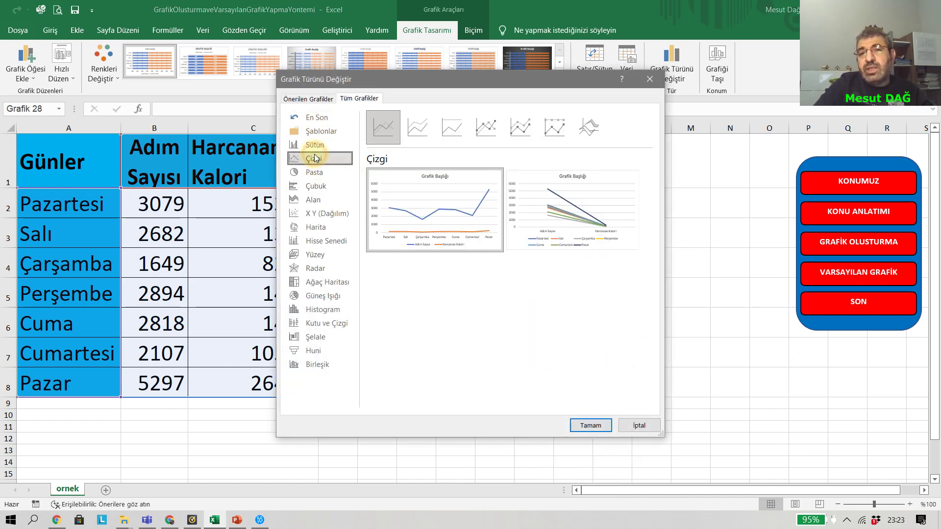
right_click(483, 123)
left_click(514, 131)
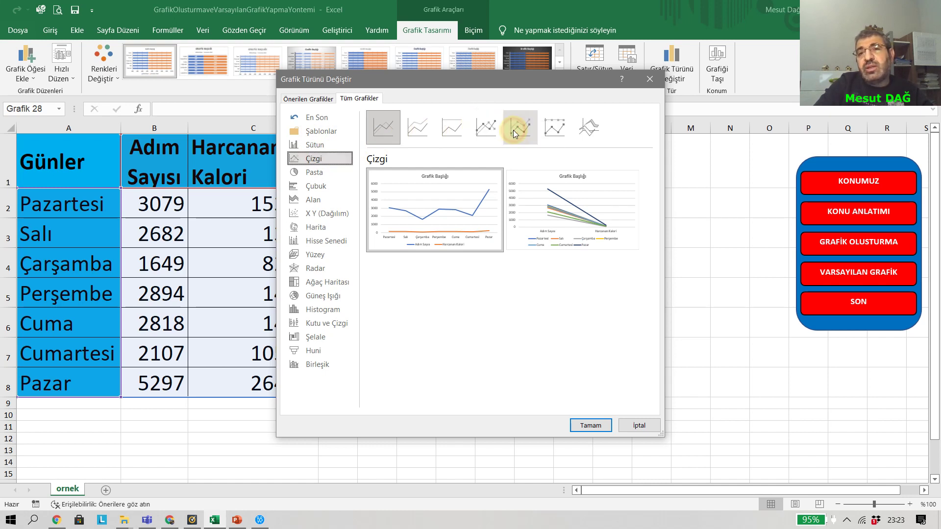
left_click(647, 424)
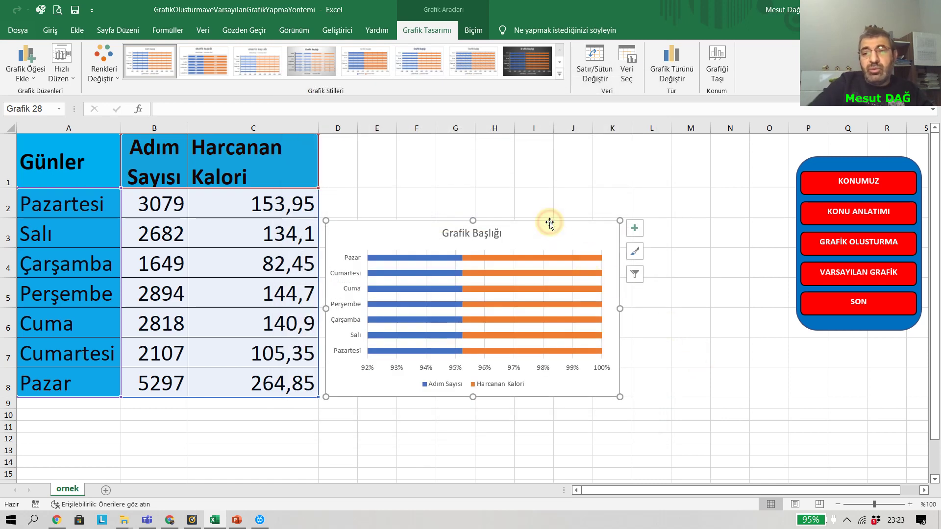
key("Delete")
left_click(258, 234)
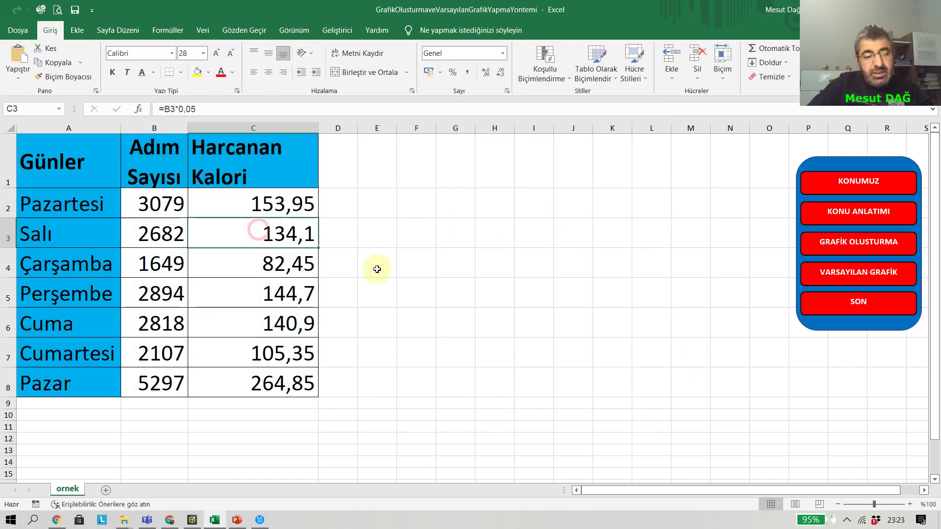
- Insert a quick Alt+F1 chart, now a line with markers of Adım Sayısı and Harcanan Kalori
key("alt+F1")
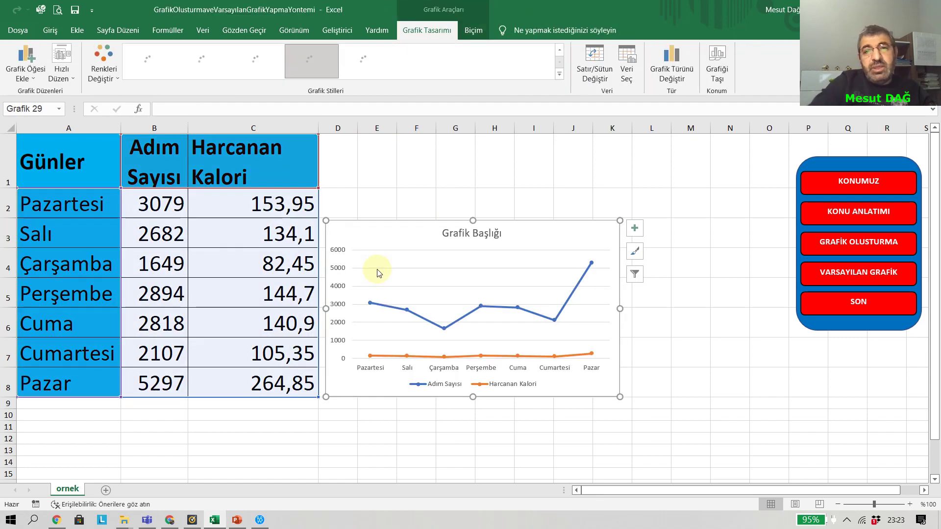